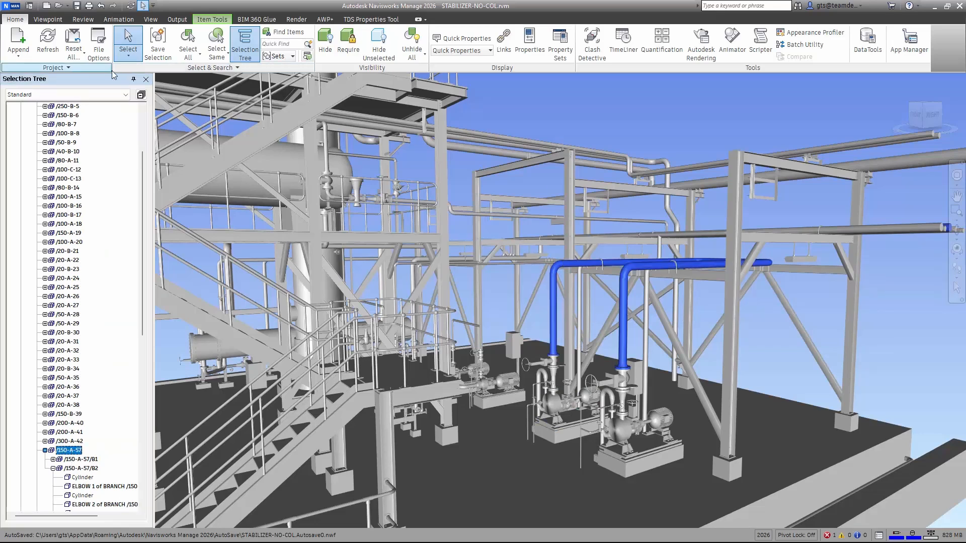
# Display the Properties window and examine the AutoCAD properties of the selected elbow in plant3d.nwd
pyautogui.click(531, 44)
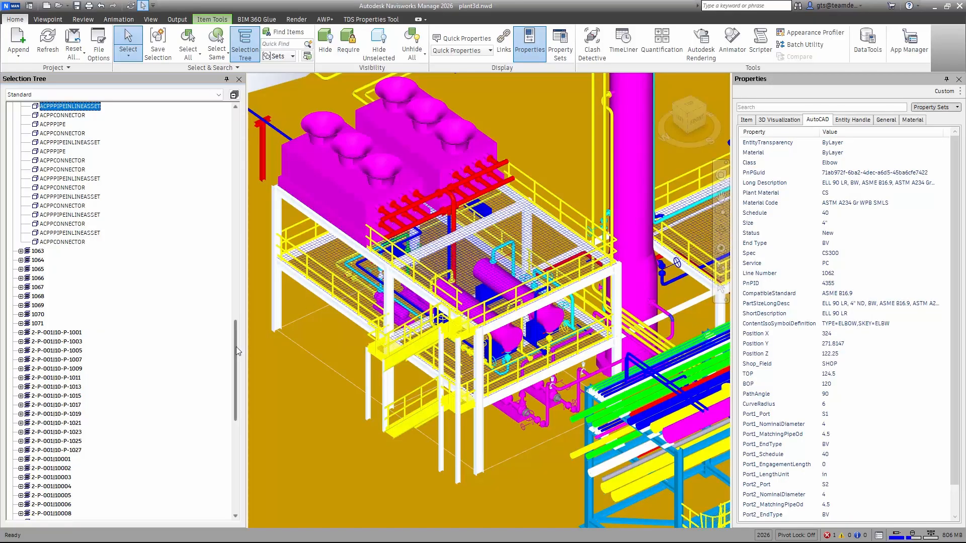
pyautogui.moveTo(239, 351); pyautogui.dragTo(241, 309)
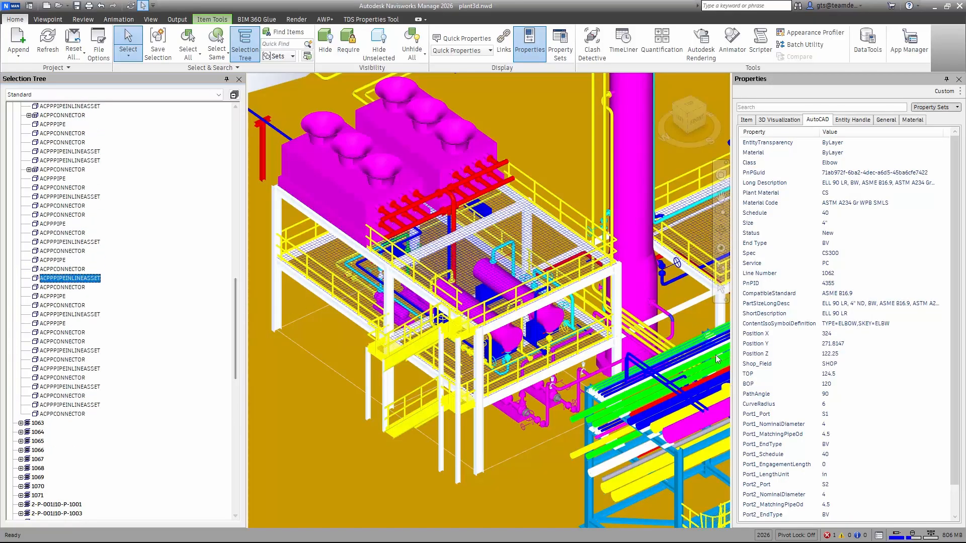
pyautogui.scroll(6, 695, 309)
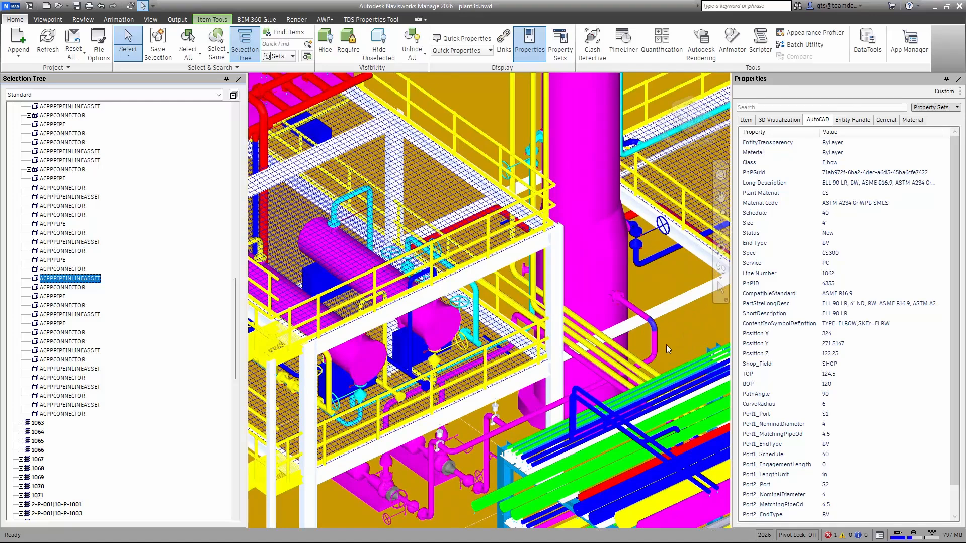
pyautogui.scroll(-1, 897, 331)
pyautogui.scroll(1, 897, 332)
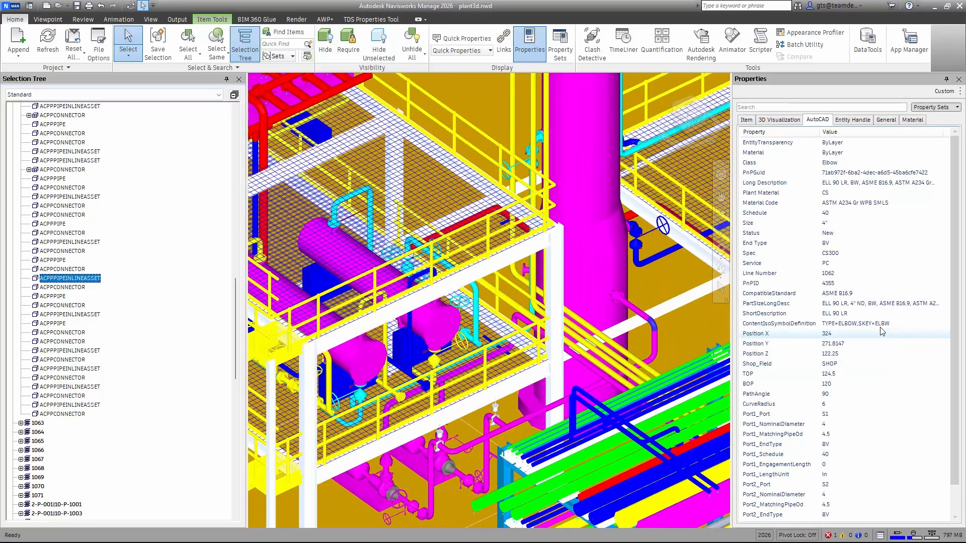
# Select the tall vertical vessel and review its AutoCAD properties, including the nozzle data
pyautogui.click(605, 262)
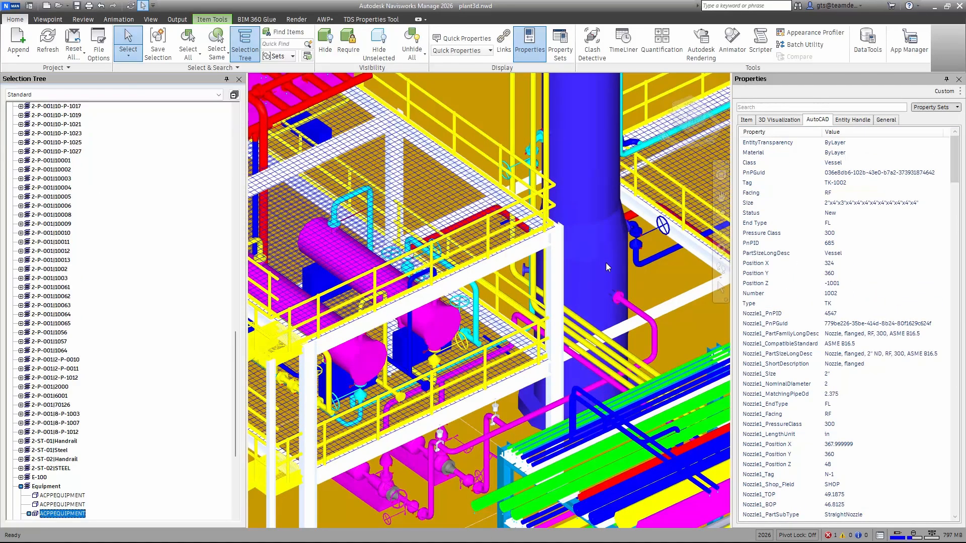
pyautogui.scroll(-7, 961, 301)
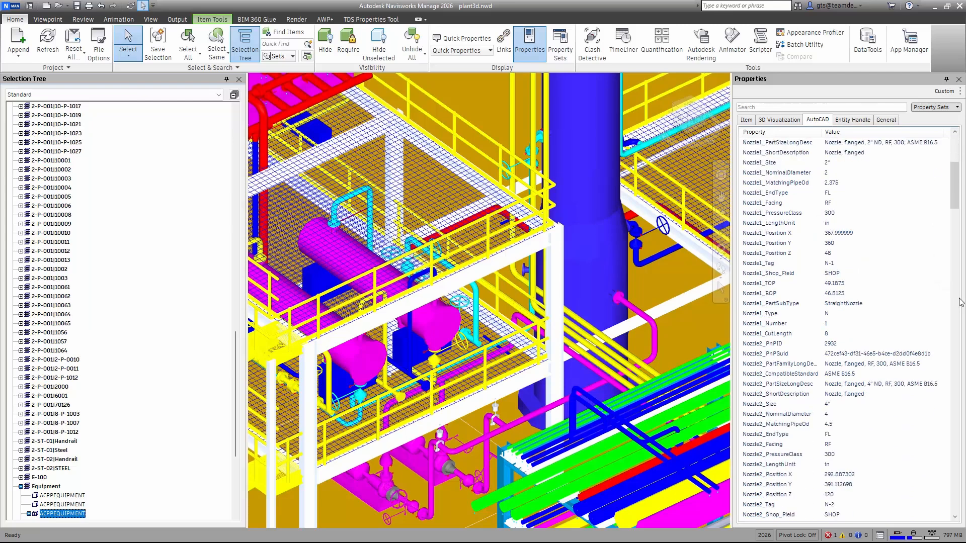
pyautogui.scroll(-13, 961, 302)
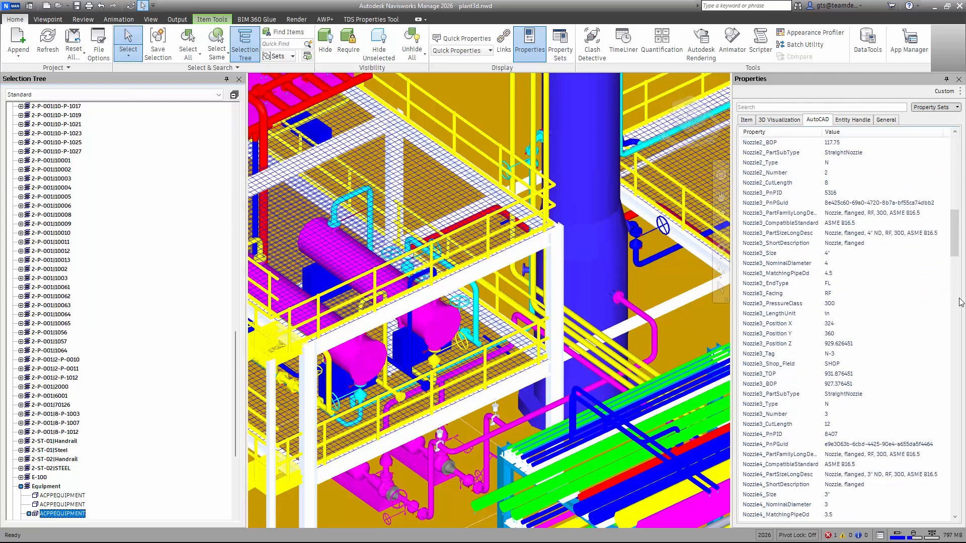
pyautogui.scroll(-4, 960, 302)
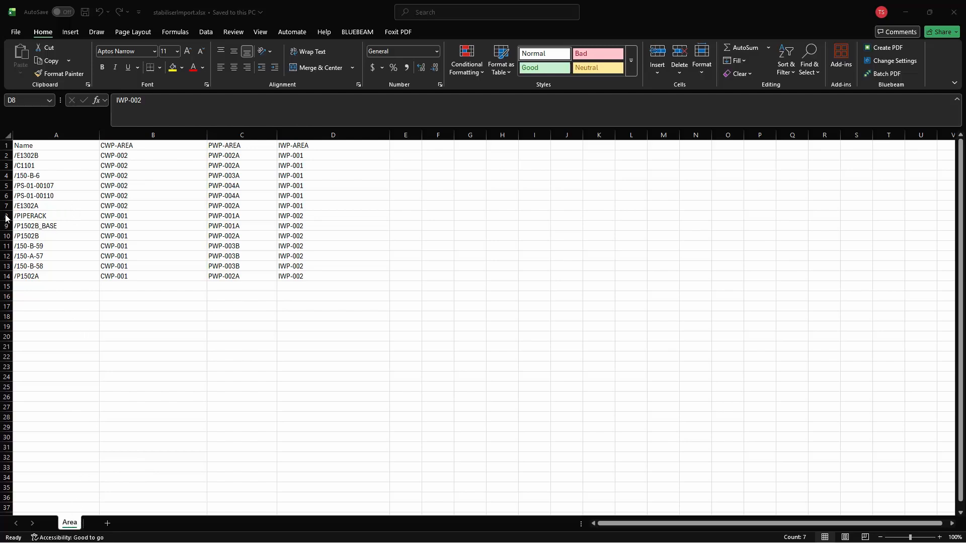
# In the stabiliserImport.xlsx Excel sheet, highlight rows 8 to 14 for the IWP-002 items, then close the workbook
pyautogui.moveTo(6, 218); pyautogui.dragTo(4, 276)
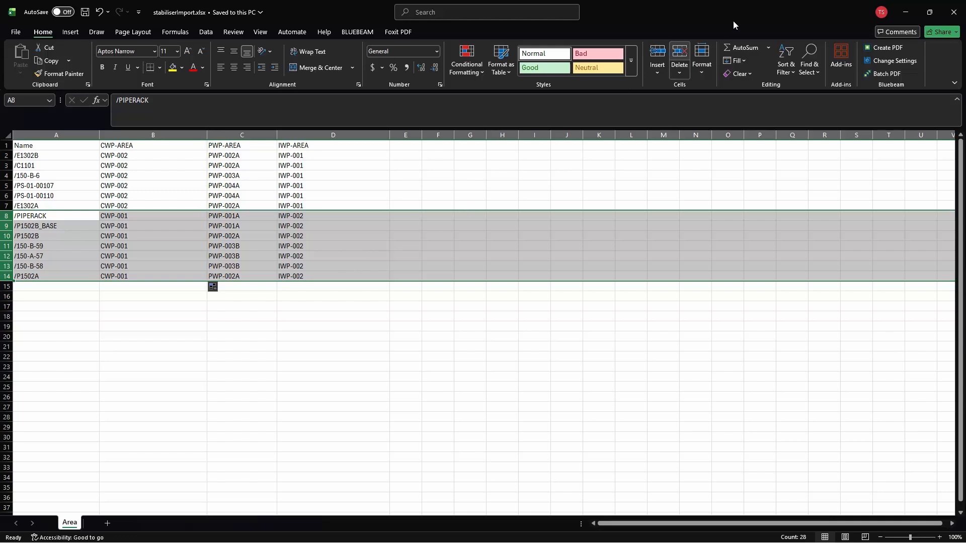
pyautogui.click(951, 12)
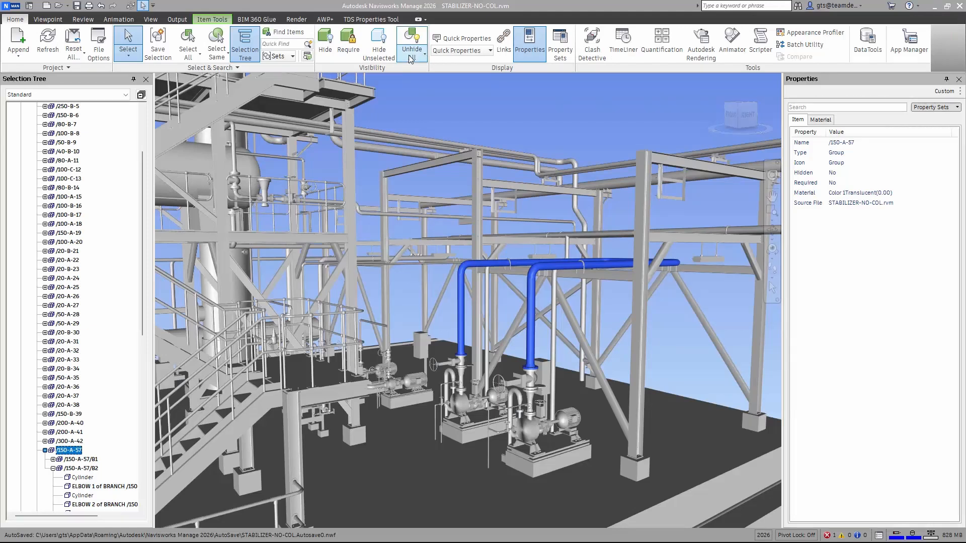
# Import the Excel properties from stabiliserImport.xlsx in the importer folder into the stabilizer model and dismiss the import dialogs
pyautogui.click(326, 19)
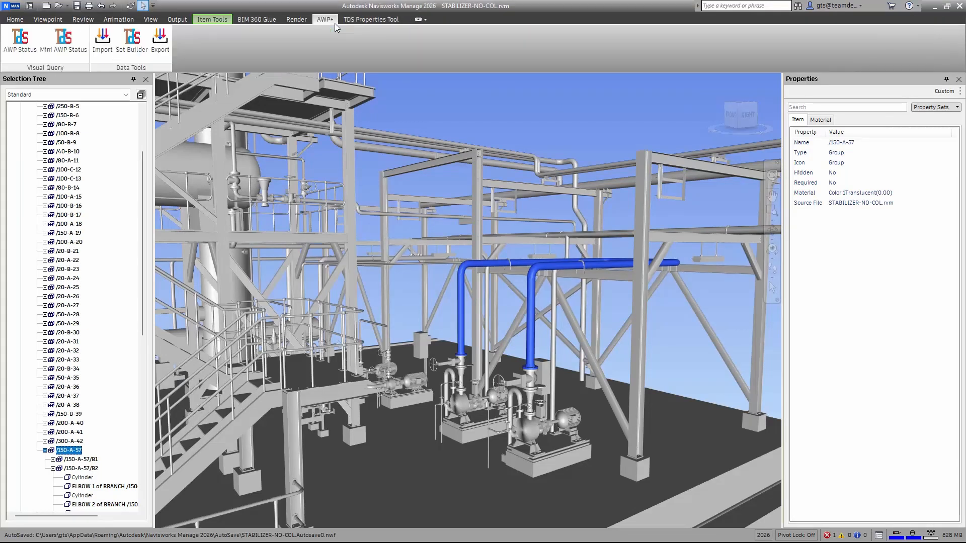
pyautogui.click(103, 42)
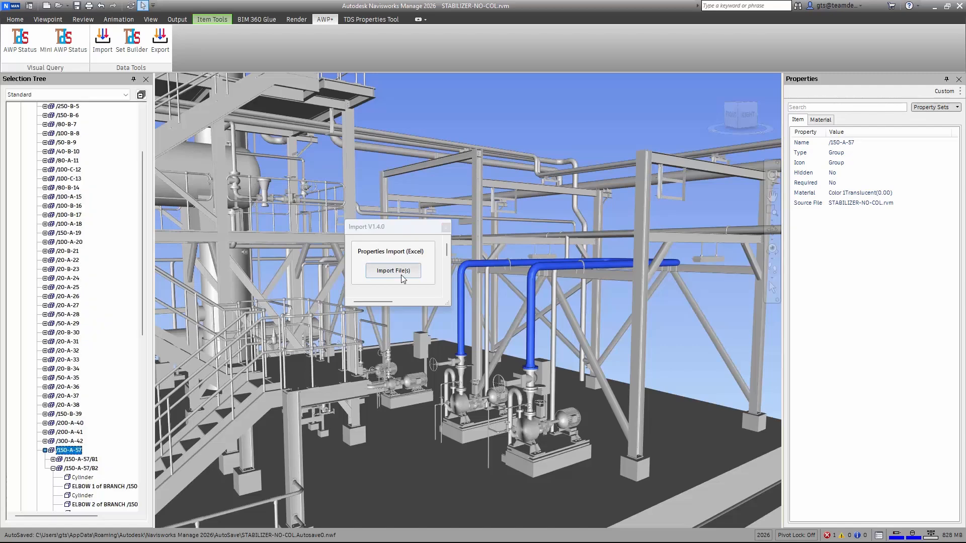
pyautogui.click(400, 275)
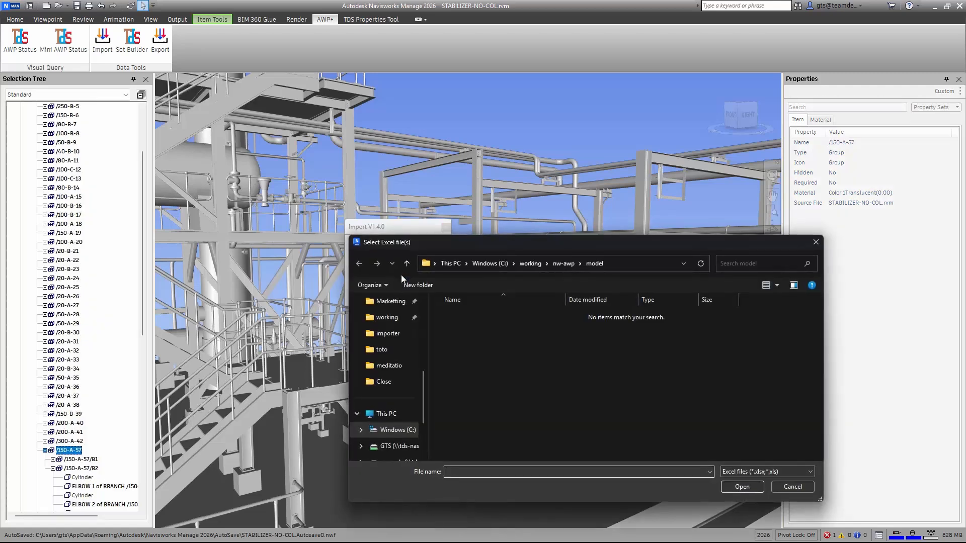
pyautogui.click(562, 263)
pyautogui.doubleClick(476, 327)
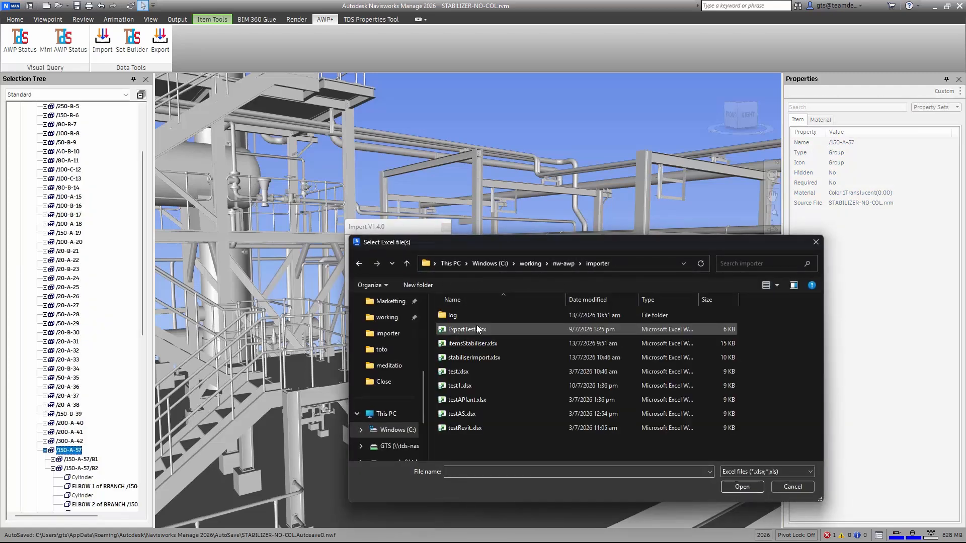
pyautogui.doubleClick(495, 357)
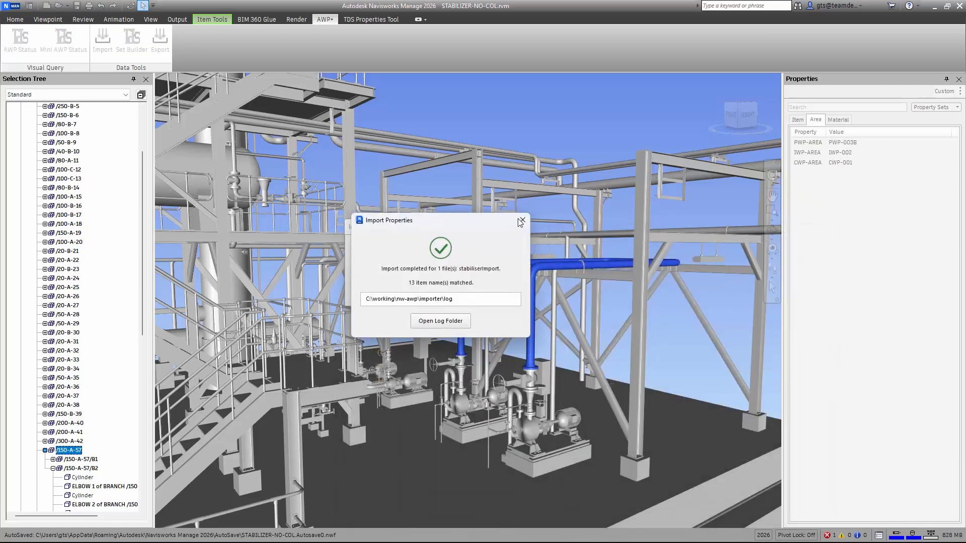
pyautogui.click(520, 220)
pyautogui.click(447, 228)
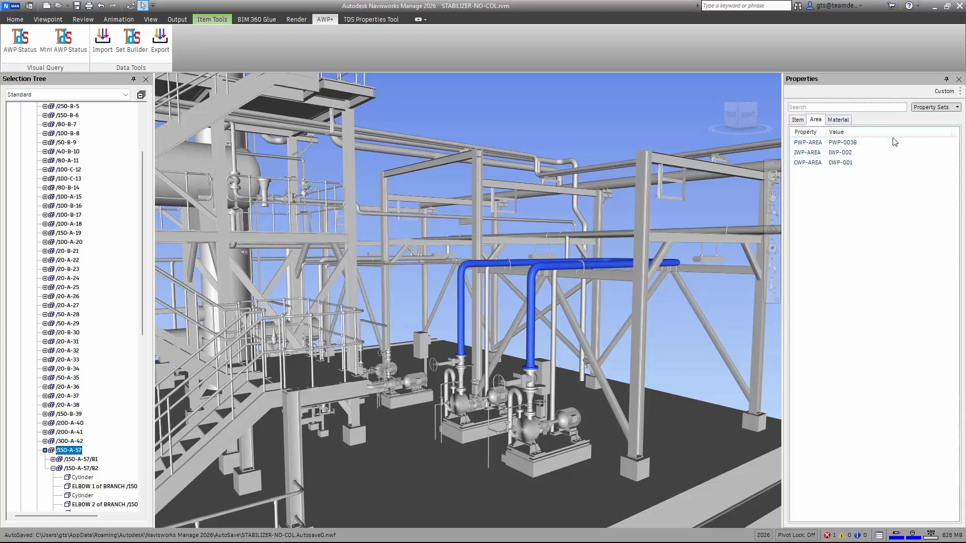
# Select the complete pumps /P1502A and /P1502B one after the other and check their imported Area properties
pyautogui.click(459, 404)
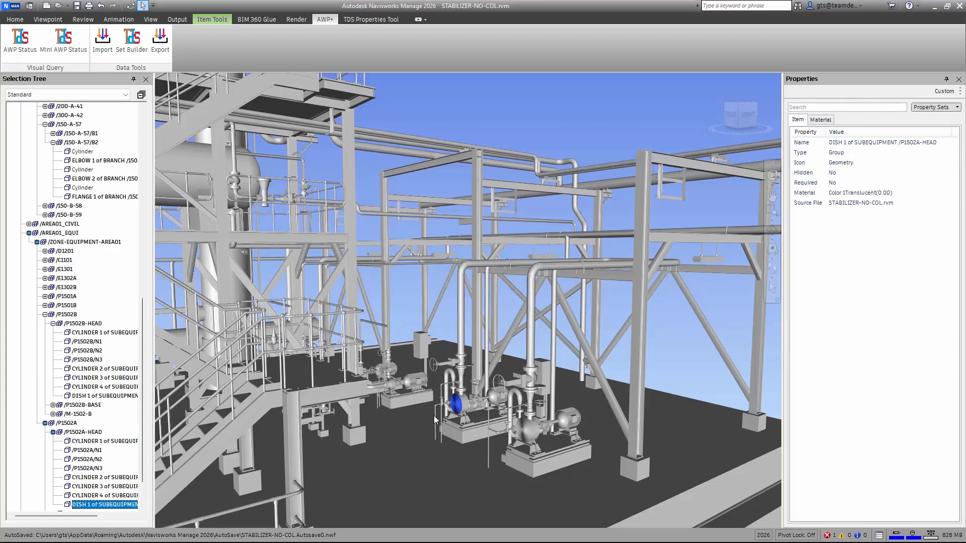
pyautogui.click(63, 424)
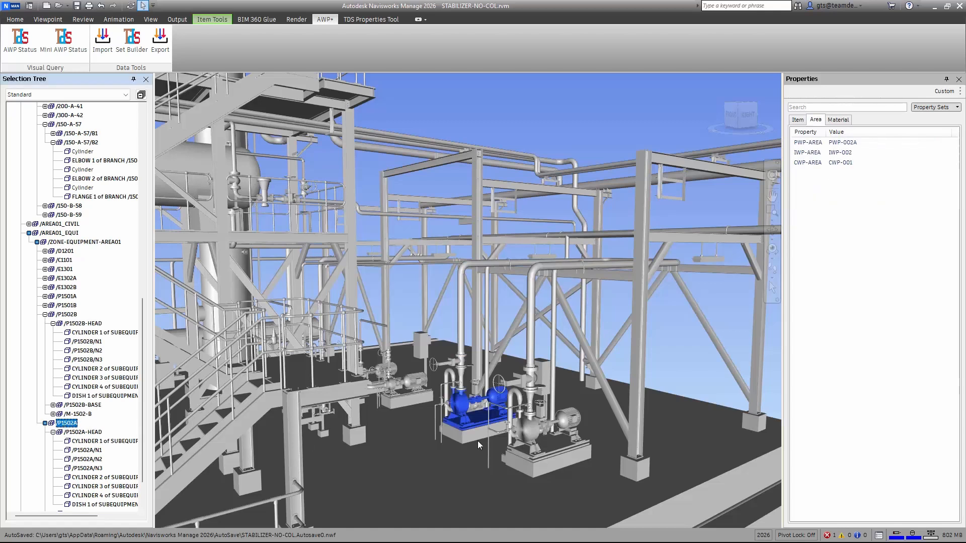
pyautogui.click(532, 430)
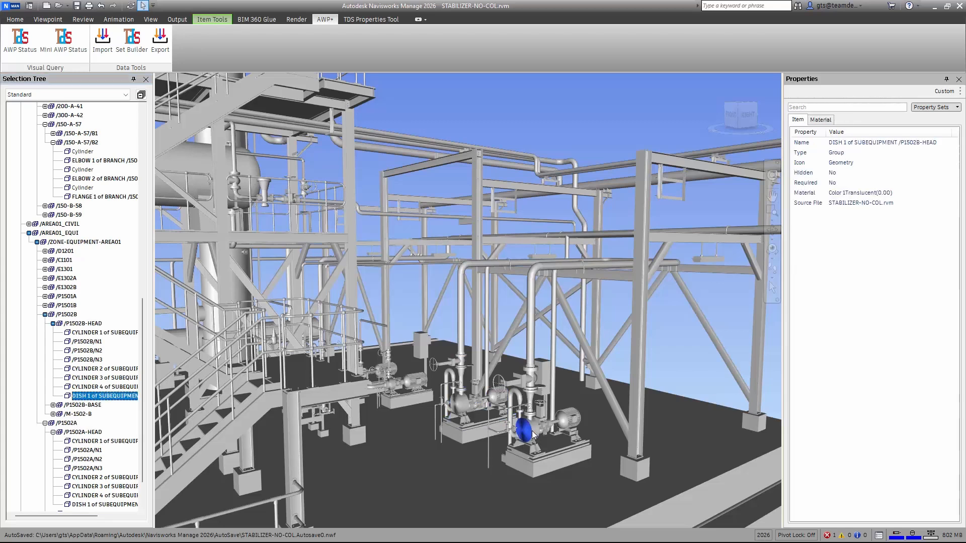
pyautogui.click(70, 315)
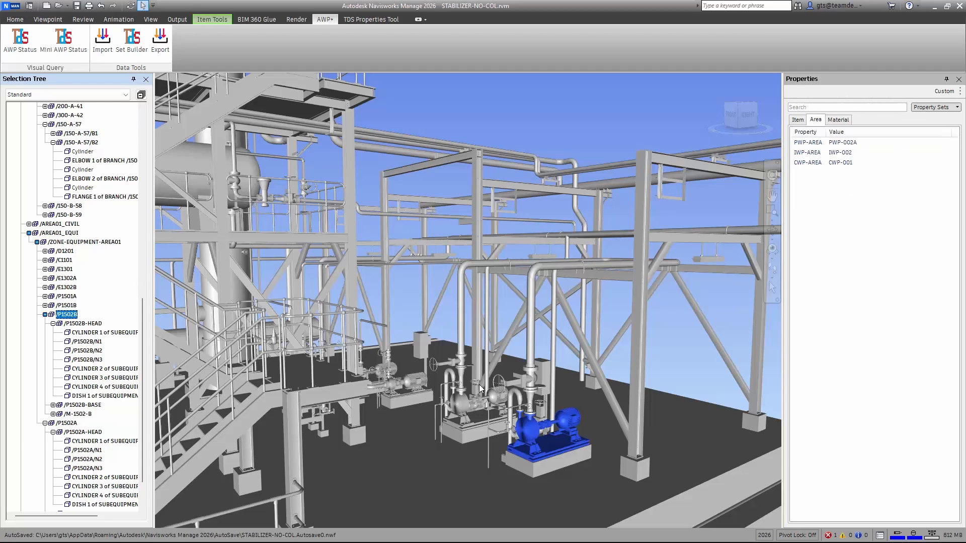
pyautogui.scroll(-5, 479, 388)
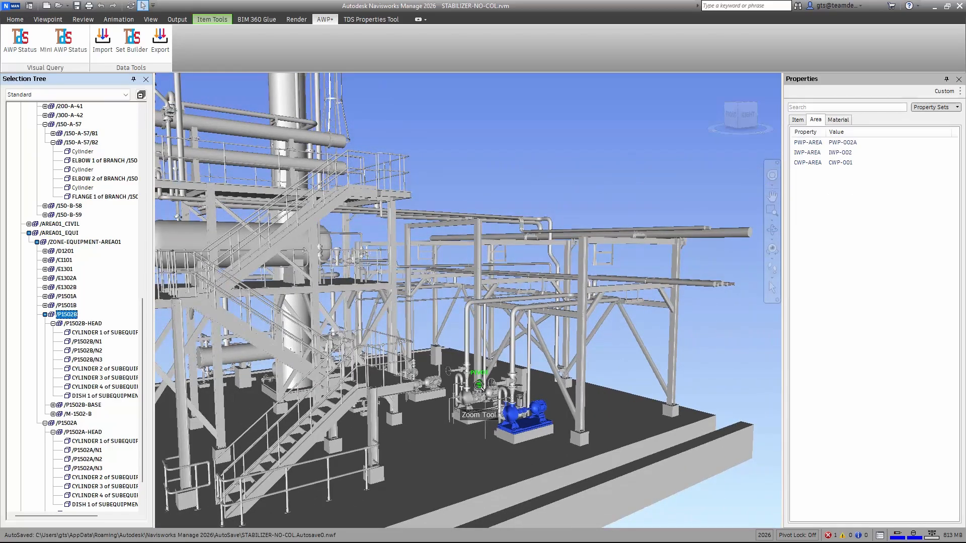
pyautogui.scroll(-3, 479, 386)
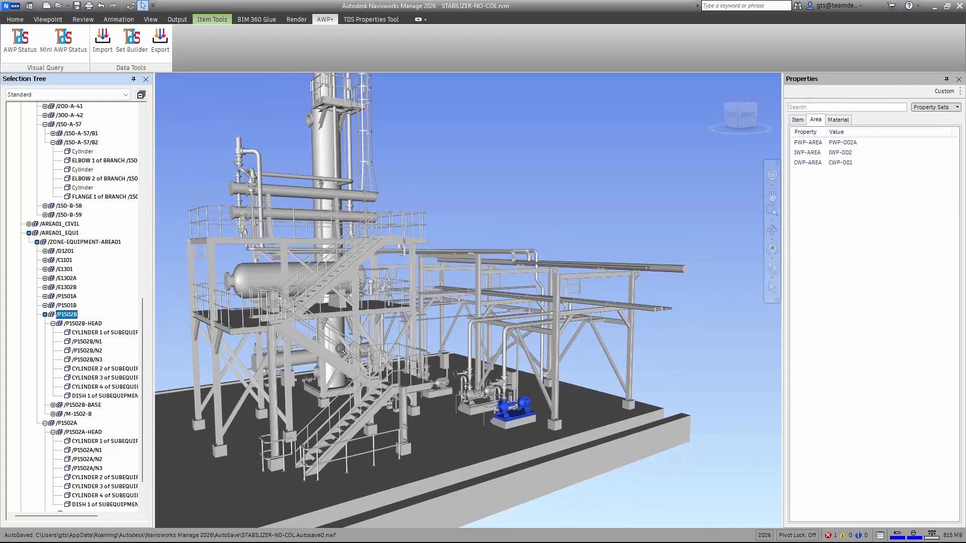
pyautogui.keyDown('shift'); pyautogui.moveTo(340, 349); pyautogui.dragTo(340, 349, button='middle'); pyautogui.keyUp('shift')
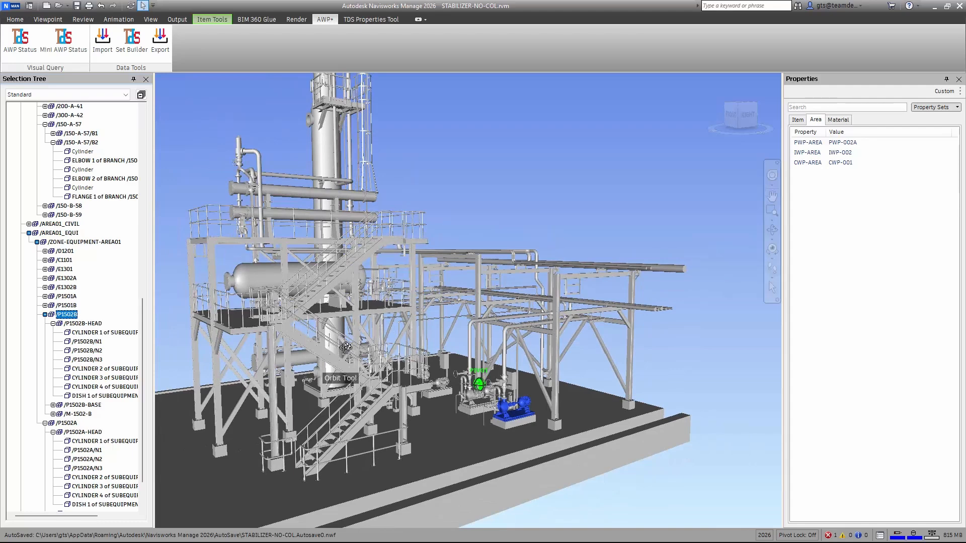
pyautogui.moveTo(345, 348); pyautogui.dragTo(347, 348)
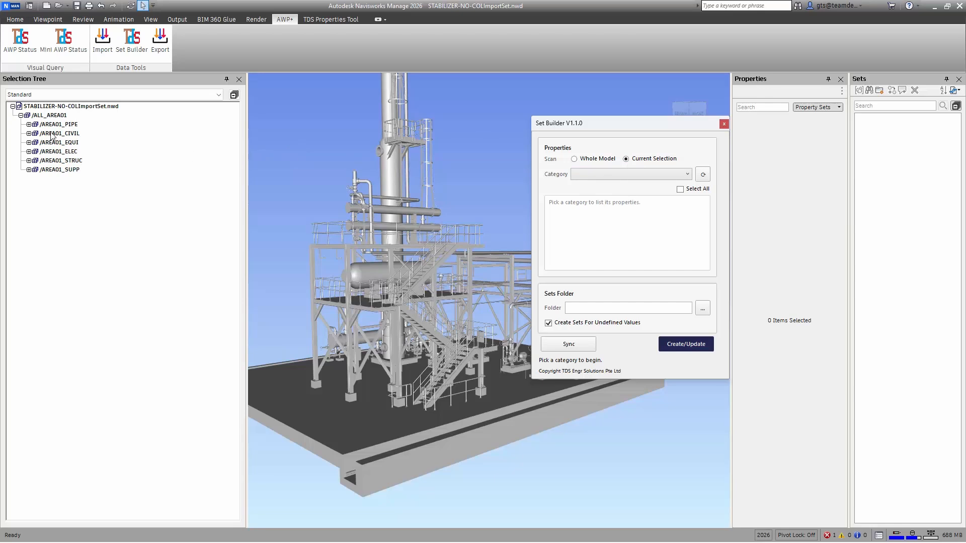
# Create sets for CWP-AREA, IWP-AREA and PWP-AREA from the Area category of /ALL_AREA01 with Set Builder, then close it
pyautogui.click(57, 116)
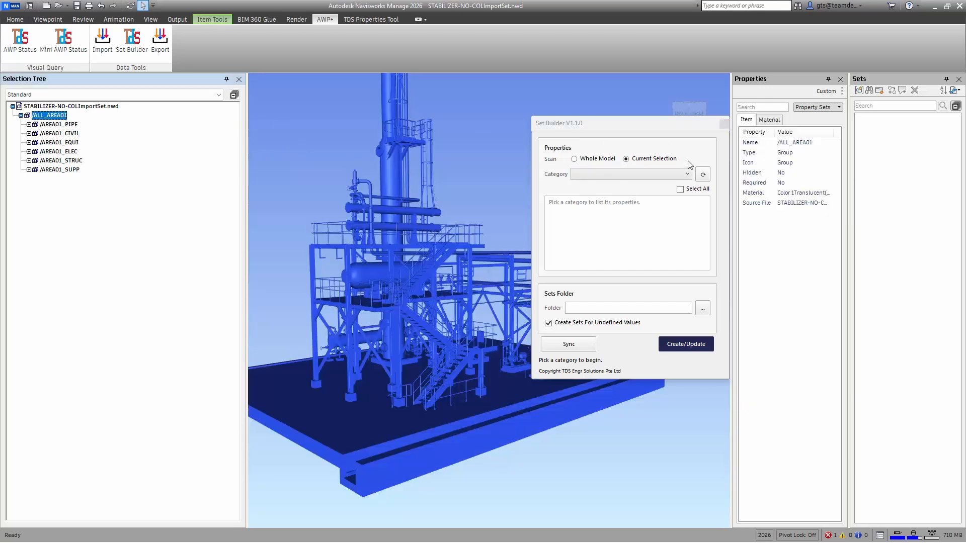
pyautogui.click(701, 174)
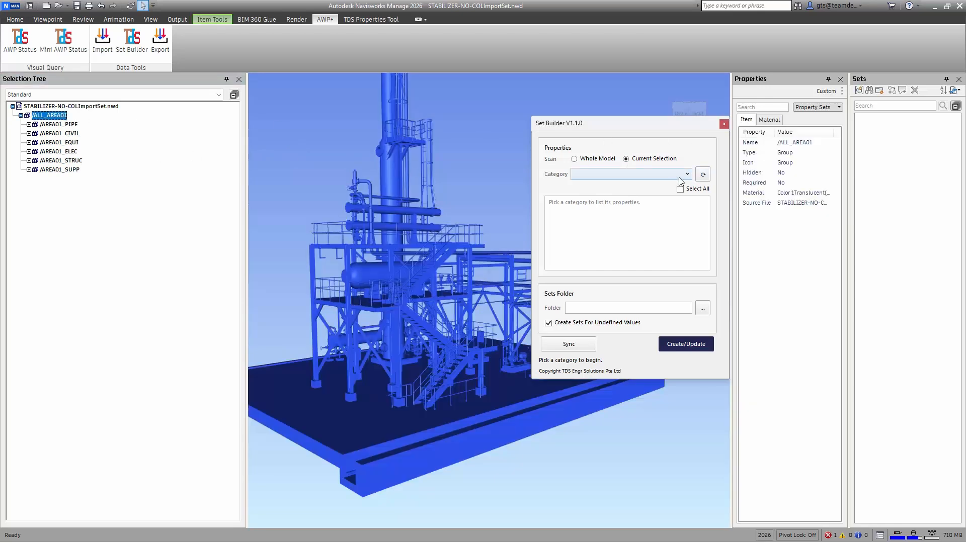
pyautogui.click(678, 175)
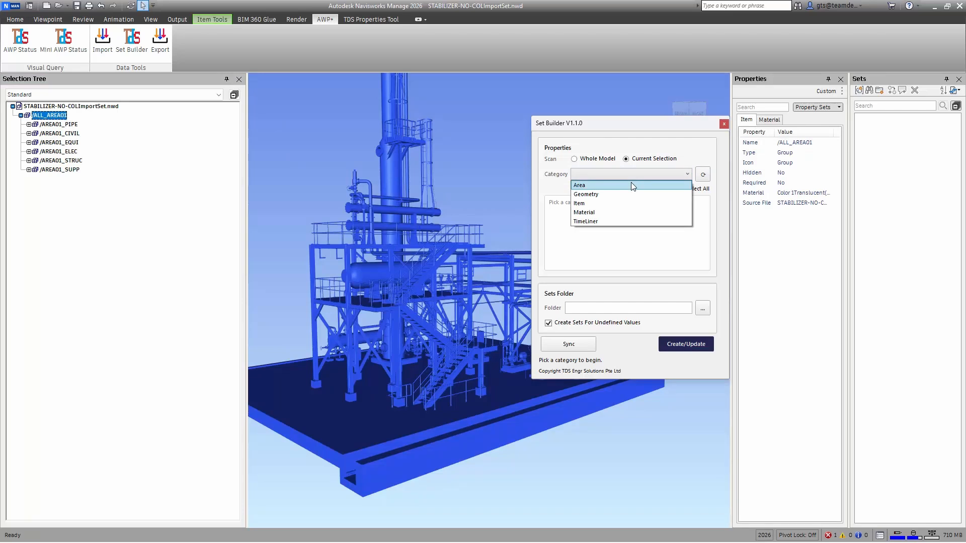
pyautogui.click(632, 186)
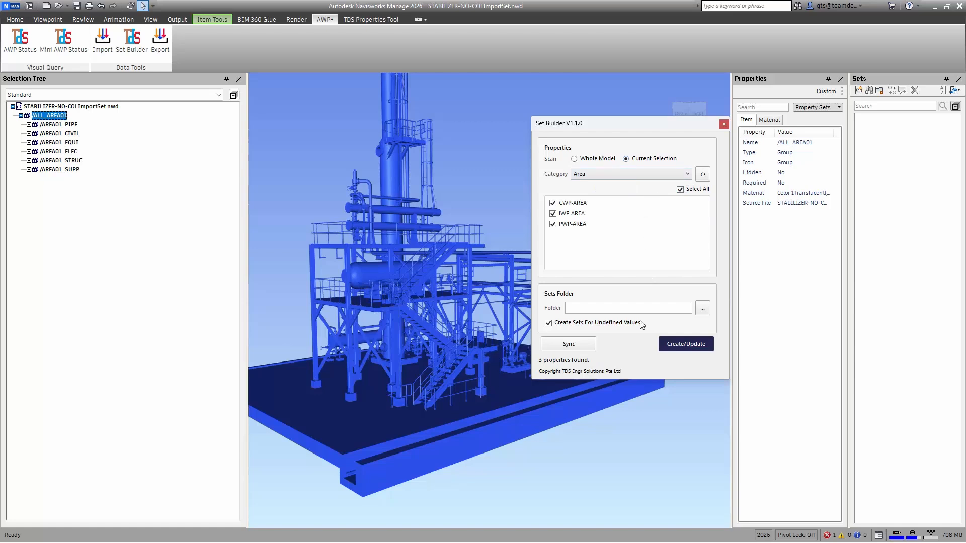
pyautogui.click(685, 344)
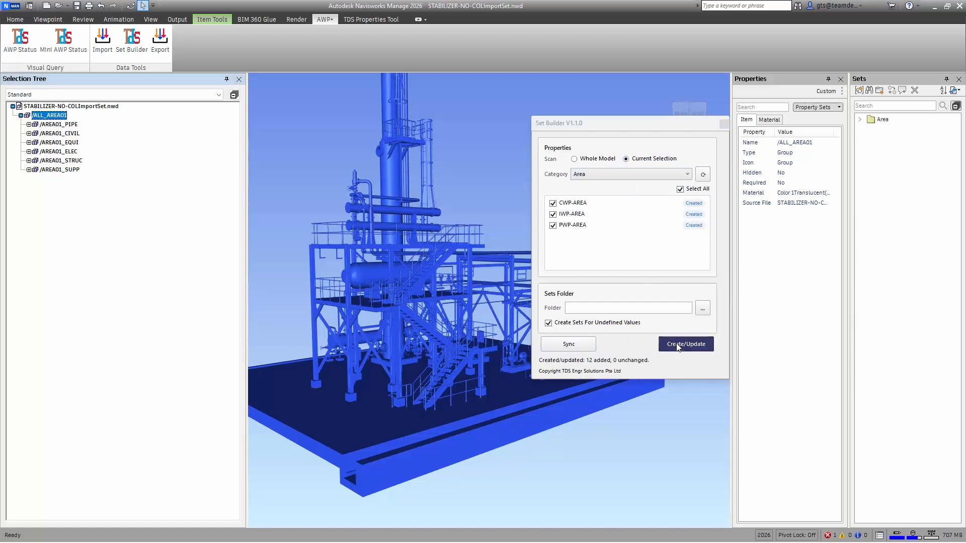
pyautogui.click(723, 125)
# Expand the Area and IWP-AREA set folders, select the IWP-001 set and hide all unselected items
pyautogui.click(860, 120)
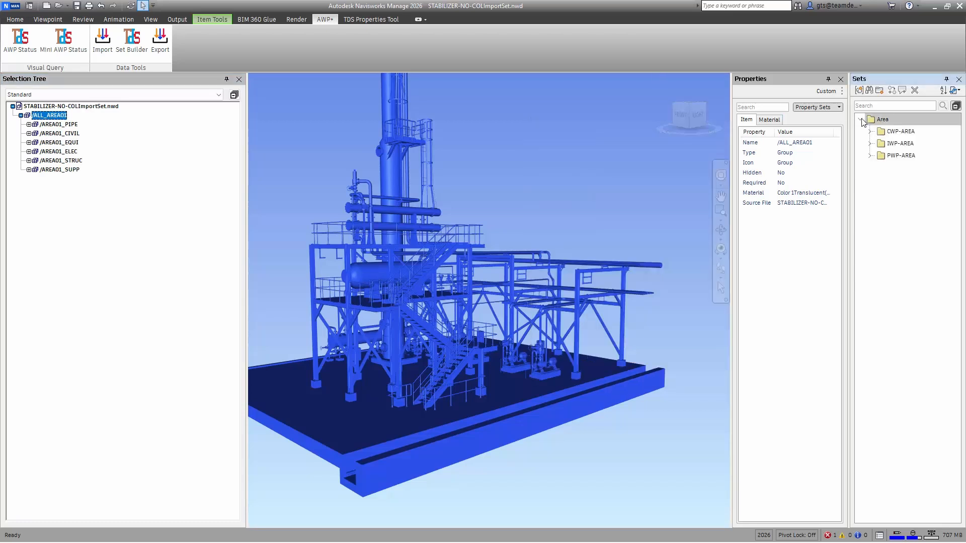
pyautogui.click(870, 144)
pyautogui.click(900, 172)
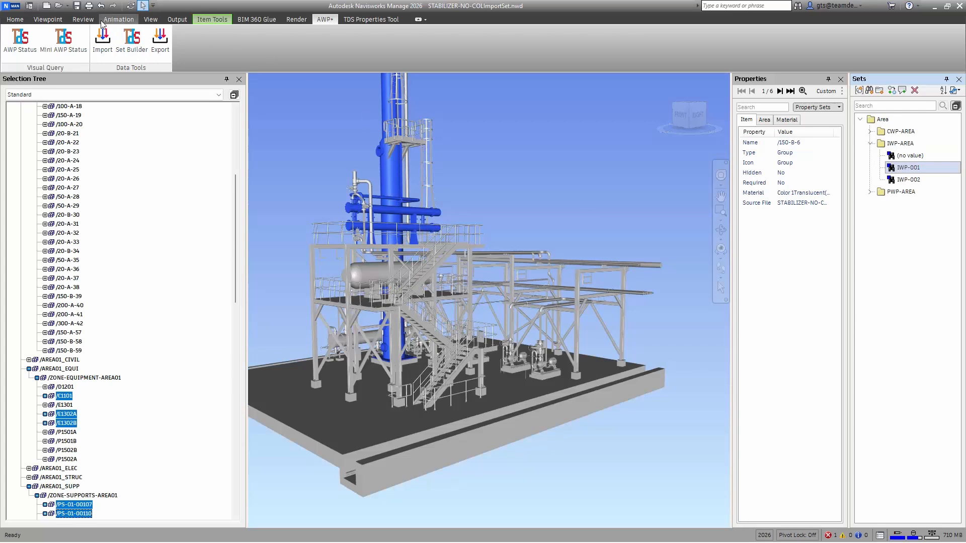
pyautogui.click(19, 20)
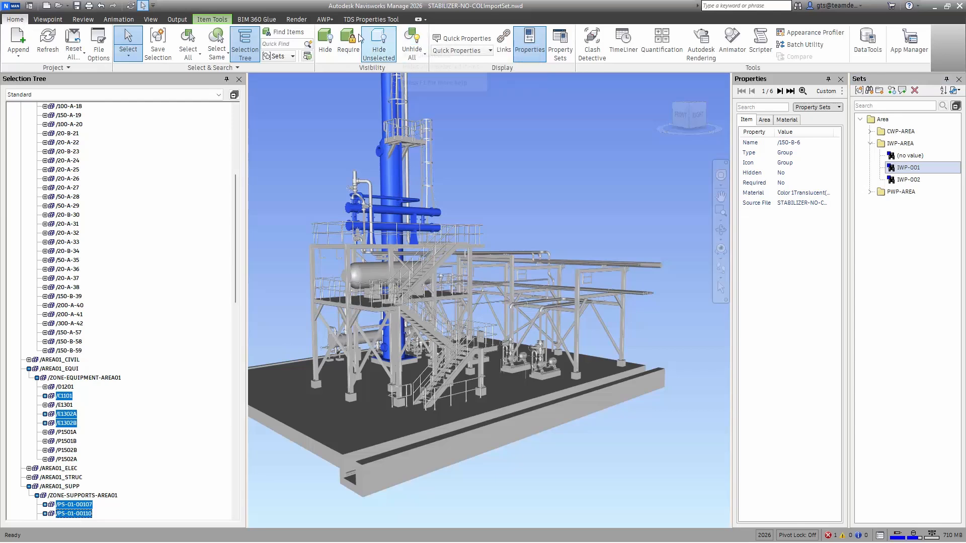
pyautogui.click(379, 34)
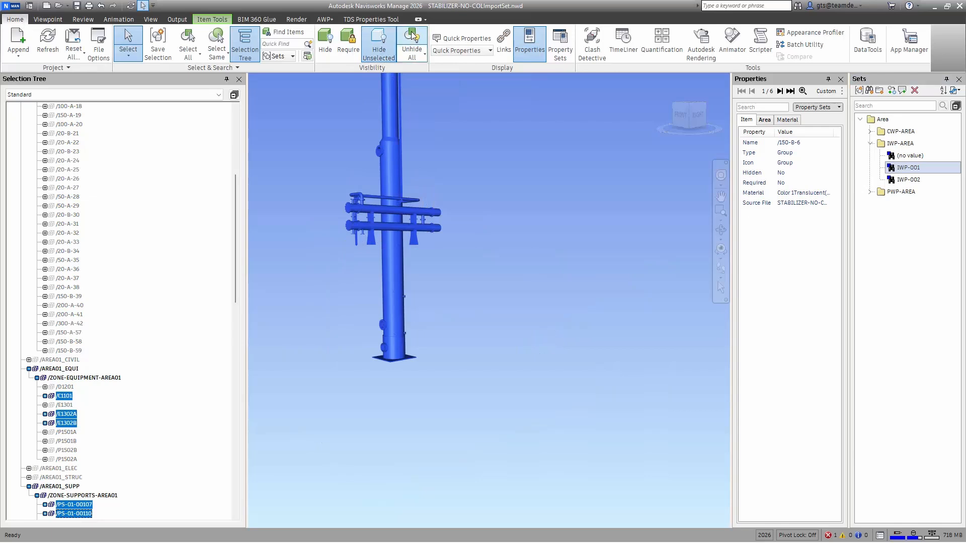
# Unhide all items, then isolate the IWP-002 set by hiding everything unselected and inspect it up close
pyautogui.click(411, 35)
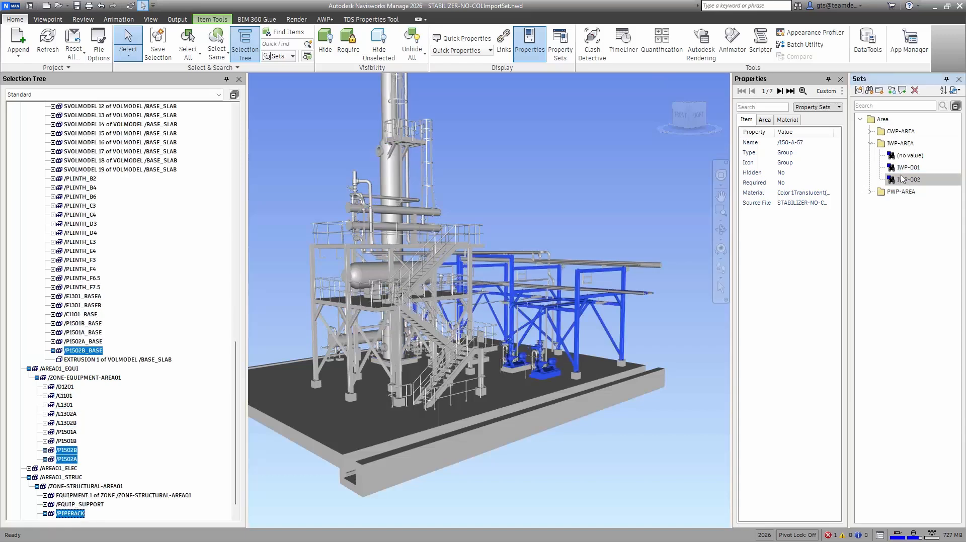
pyautogui.click(906, 180)
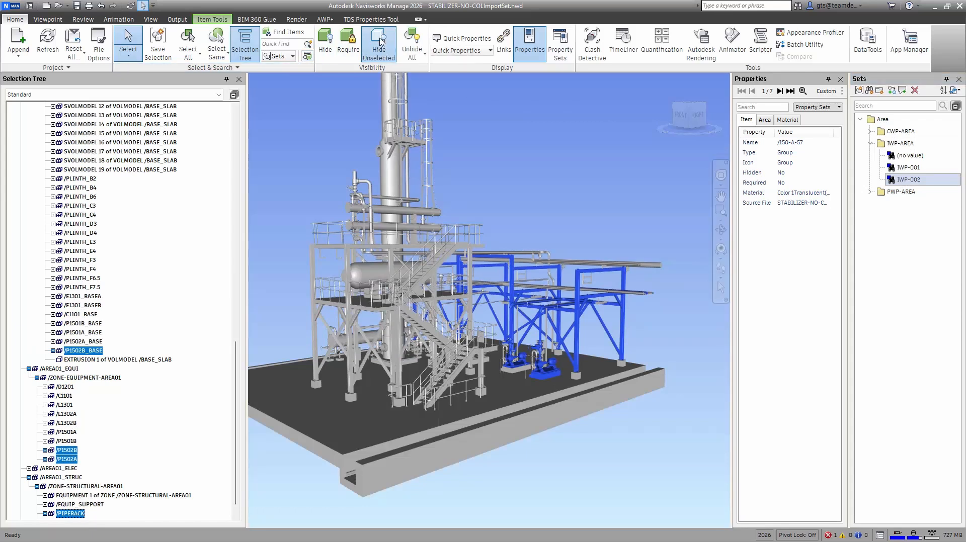
pyautogui.click(380, 42)
pyautogui.scroll(3, 547, 317)
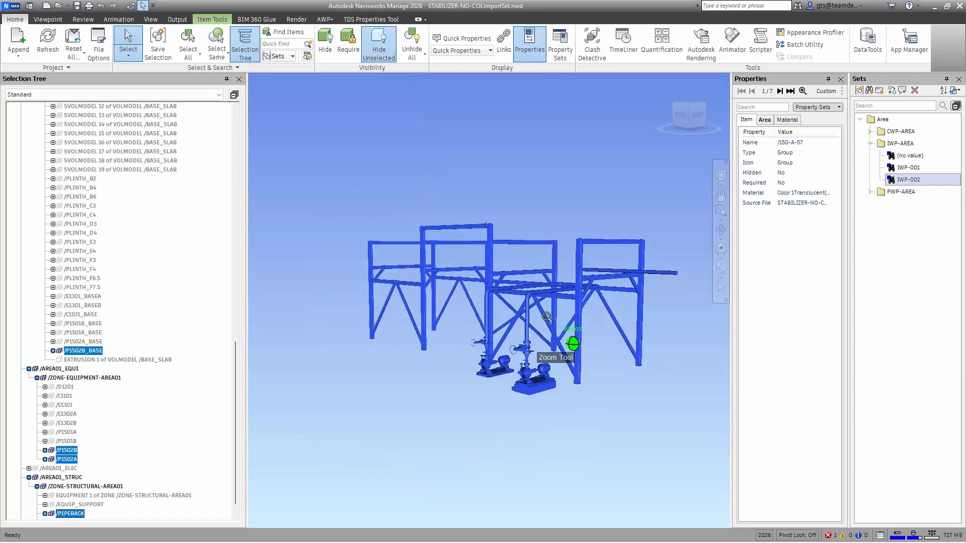
pyautogui.scroll(2, 547, 317)
pyautogui.keyDown('shift'); pyautogui.moveTo(485, 285); pyautogui.dragTo(515, 315, button='middle'); pyautogui.keyUp('shift')
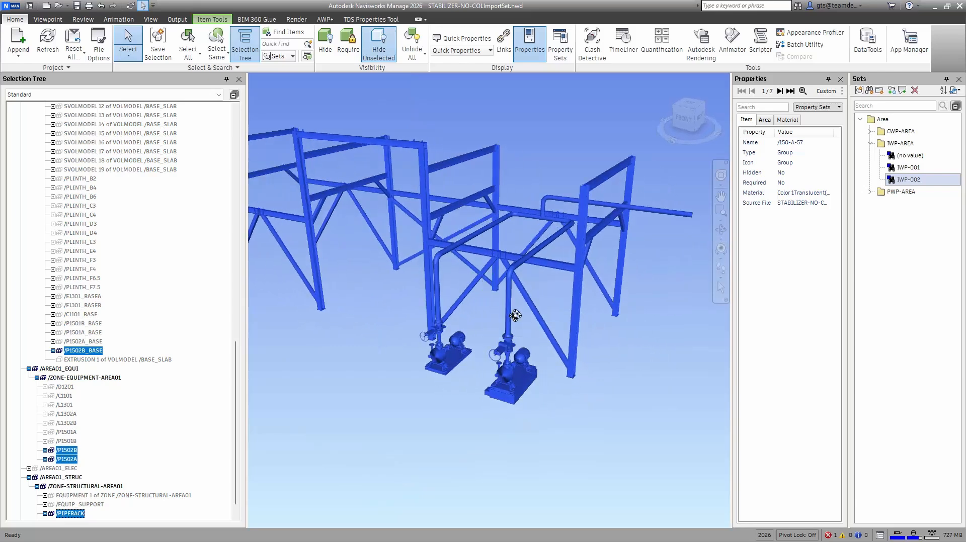